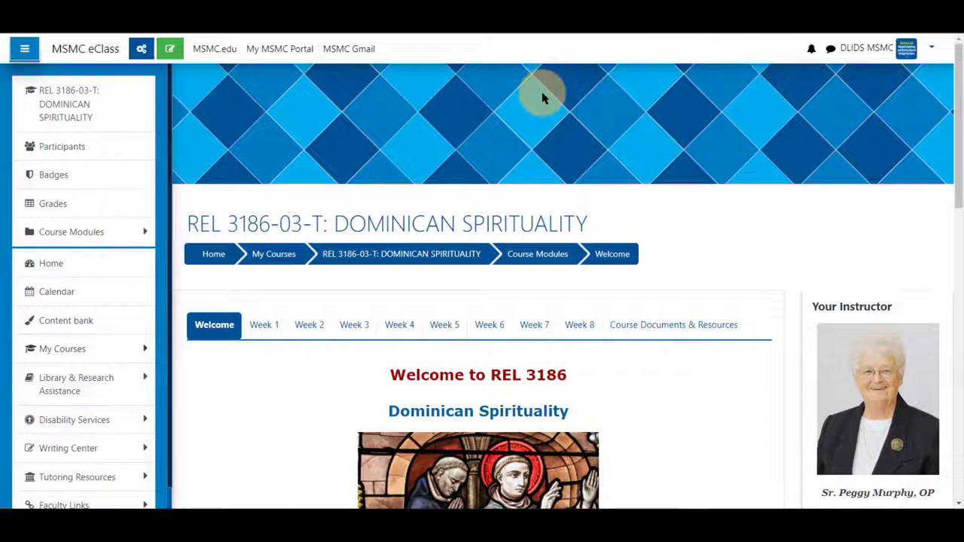
- Go to the course's Groups page and create a group named Group 1
click(141, 52)
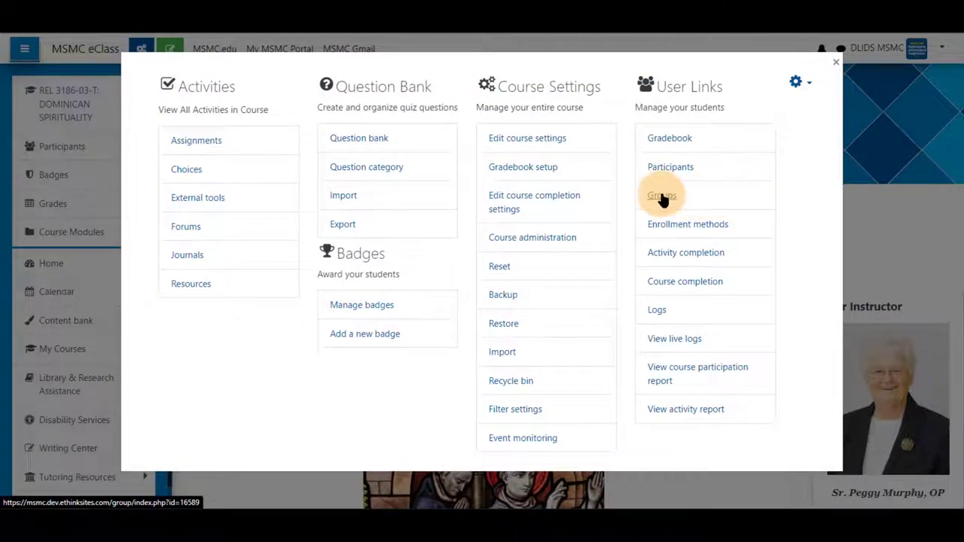
click(663, 197)
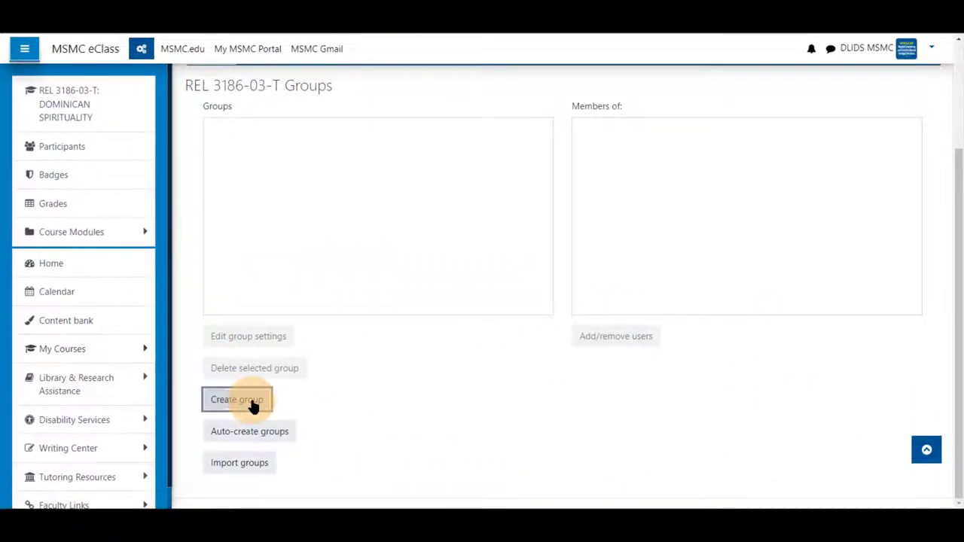
click(253, 407)
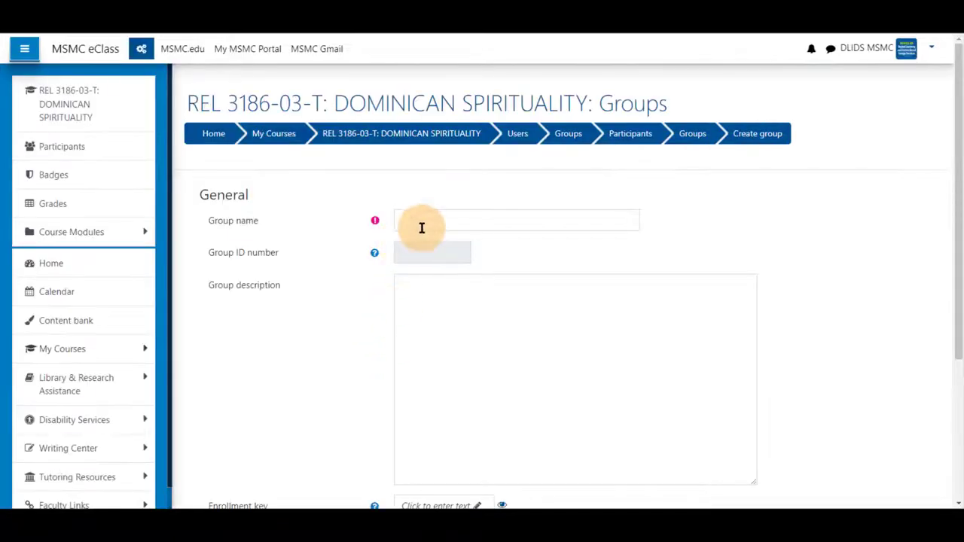
click(437, 222)
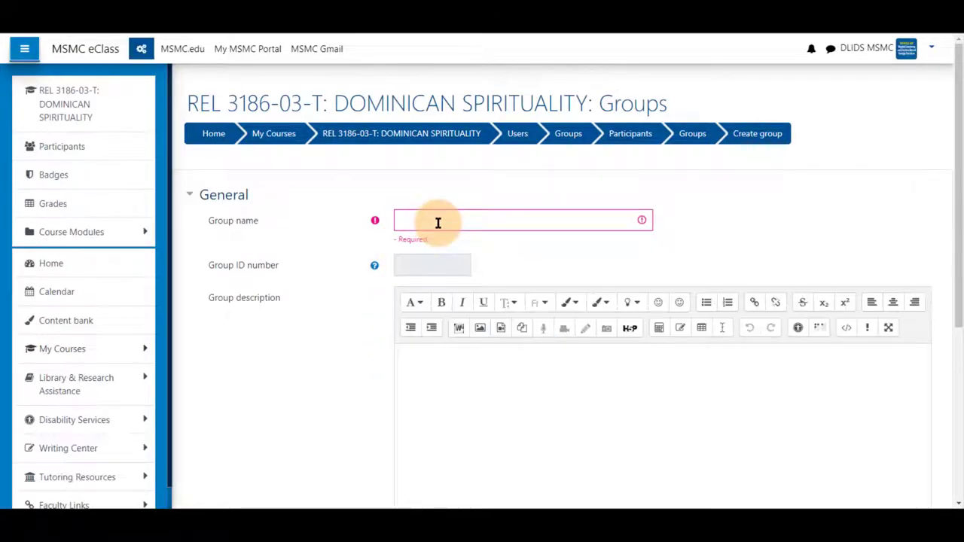
click(438, 222)
text(Group 1)
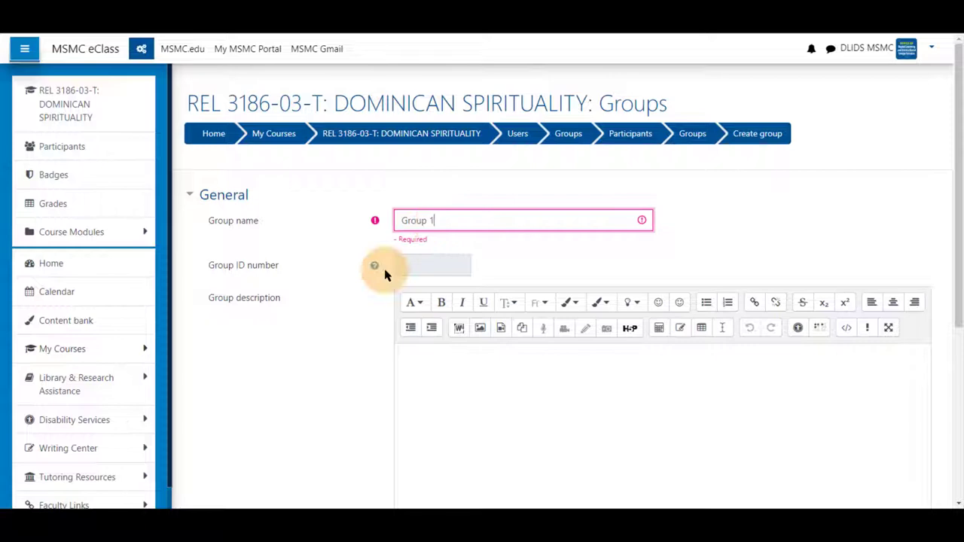
scroll(375, 284, down, 5)
click(423, 459)
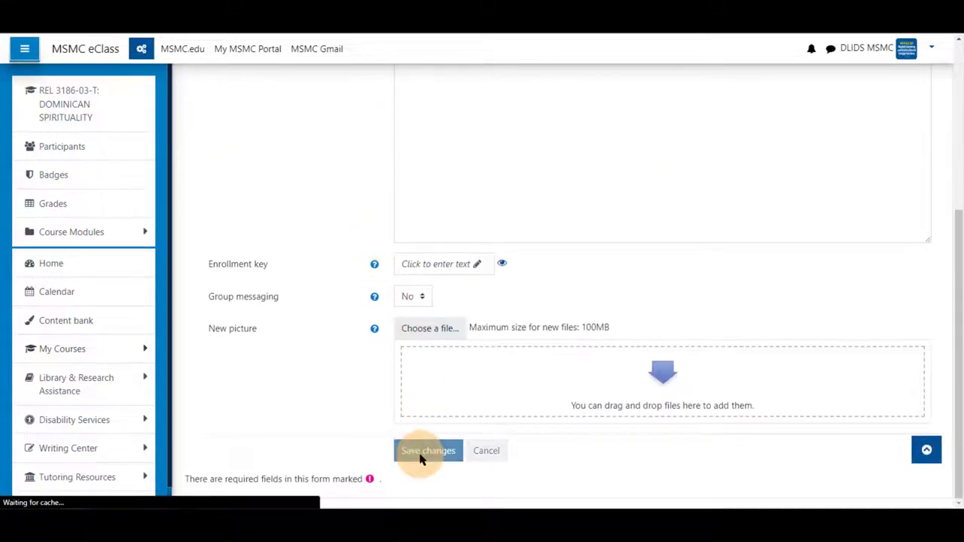
- Create a second group named Group 2
scroll(377, 405, down, 3)
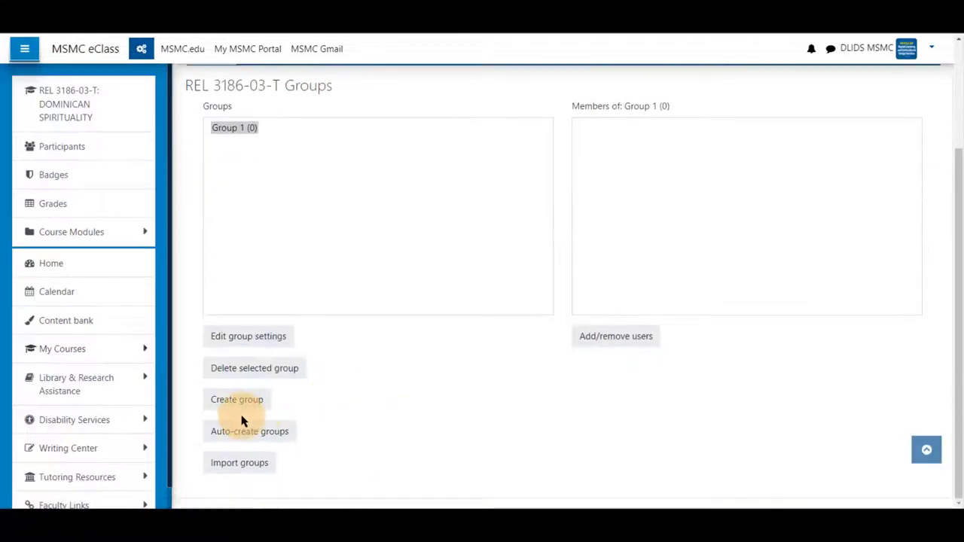
click(240, 403)
click(458, 221)
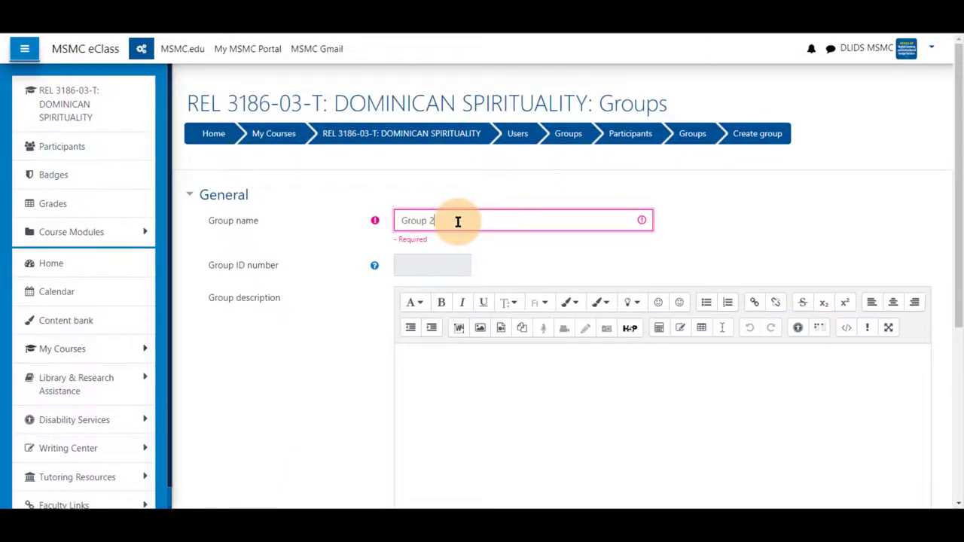
text(Group 2)
scroll(424, 452, down, 10)
click(426, 449)
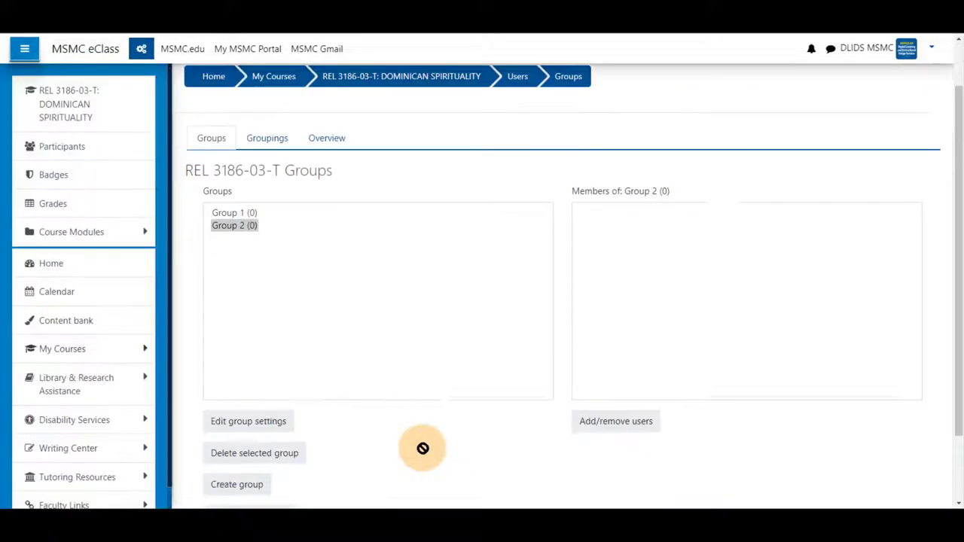
scroll(390, 422, up, 3)
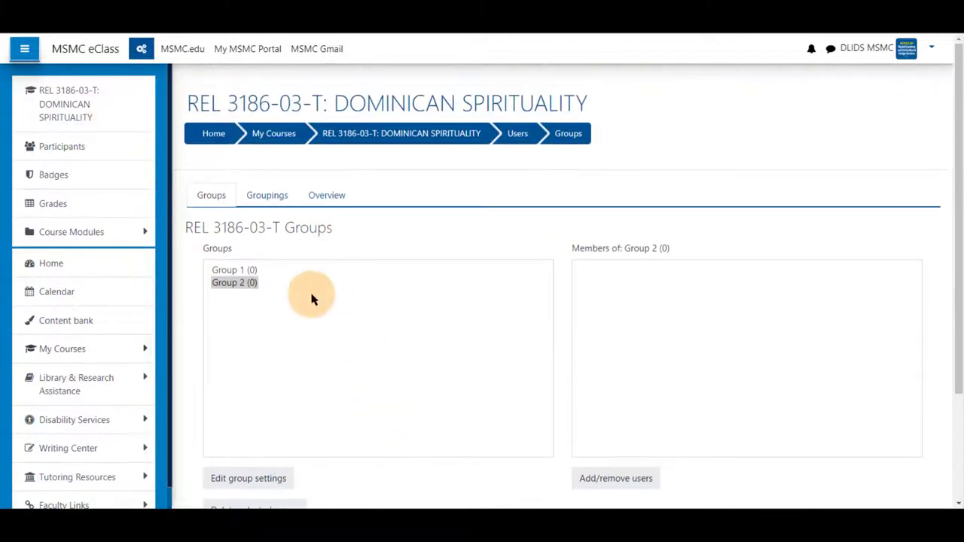
- From the course page, turn editing on and start adding an activity to Week 1
click(75, 115)
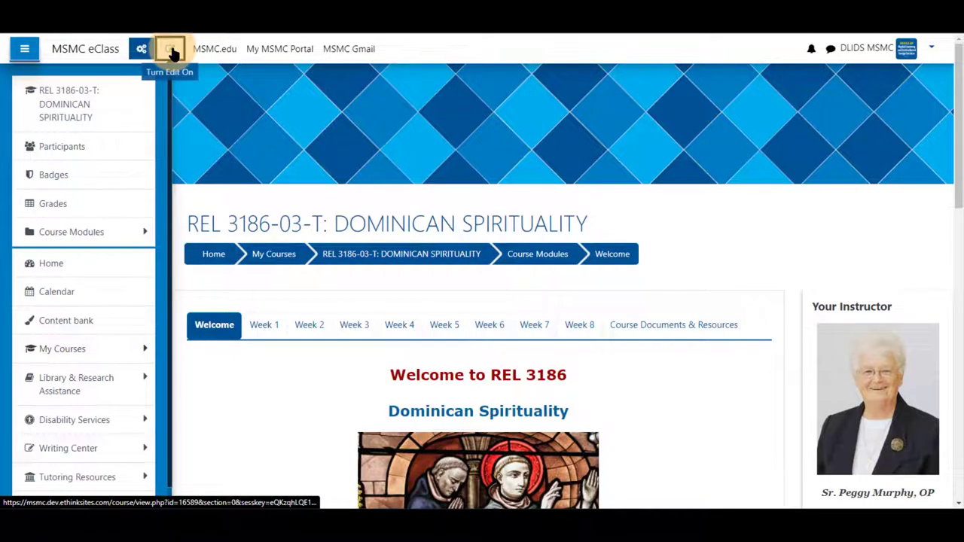
click(171, 51)
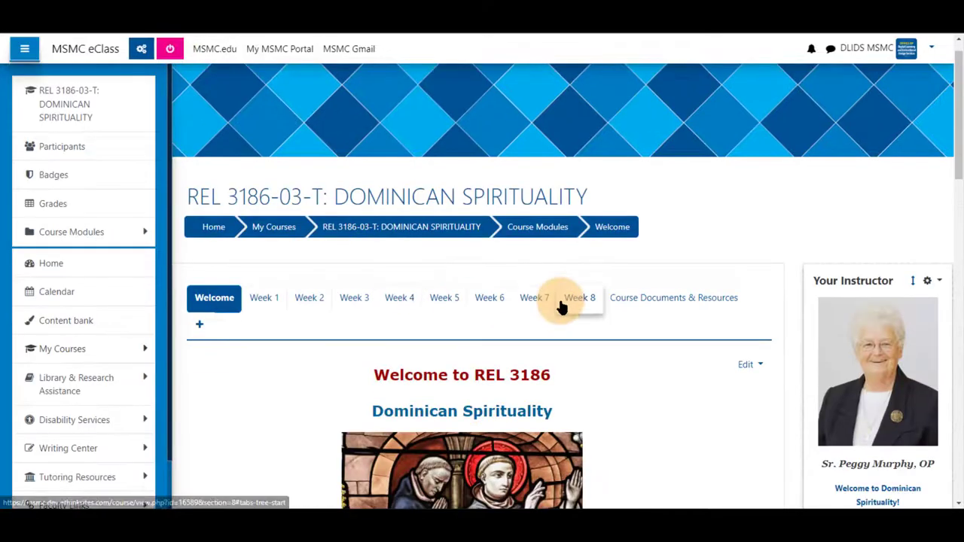
click(271, 301)
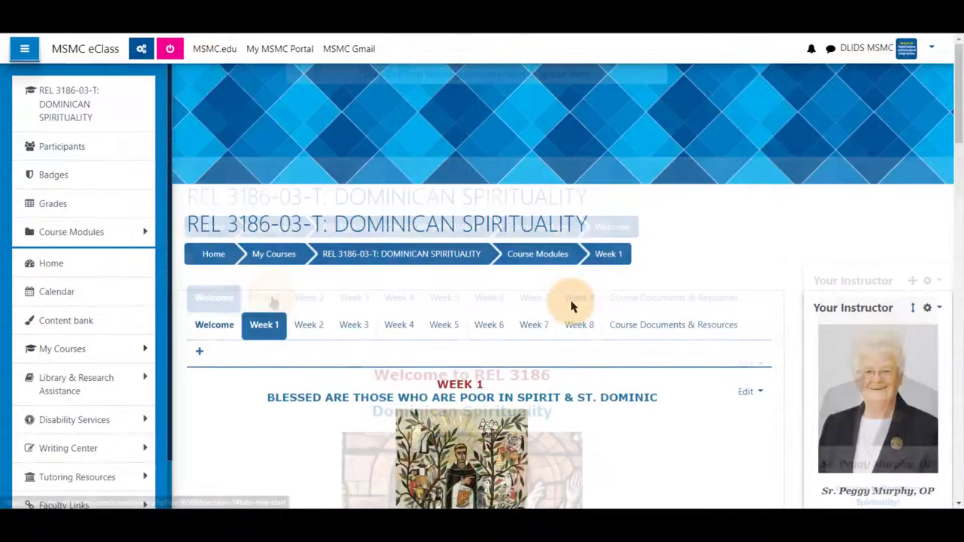
scroll(571, 305, down, 10)
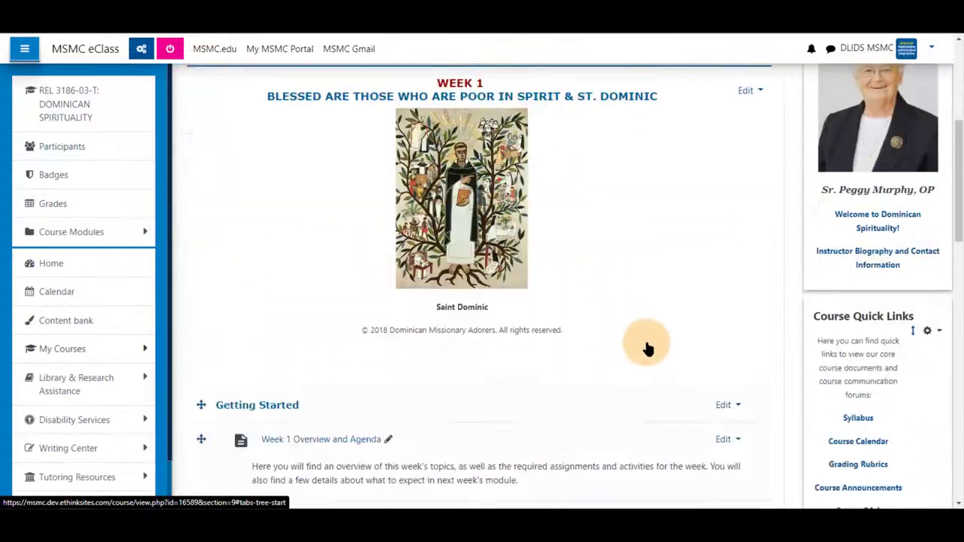
scroll(647, 348, down, 8)
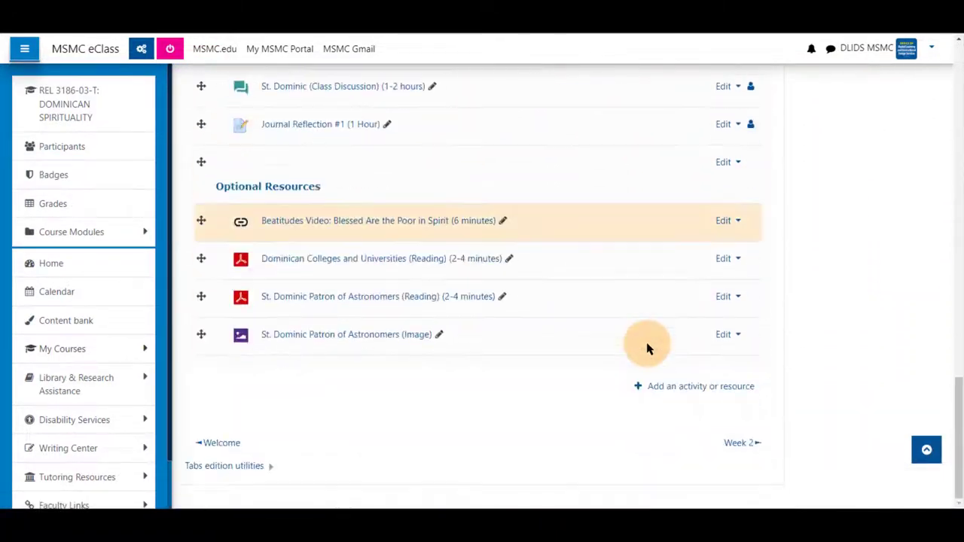
click(689, 387)
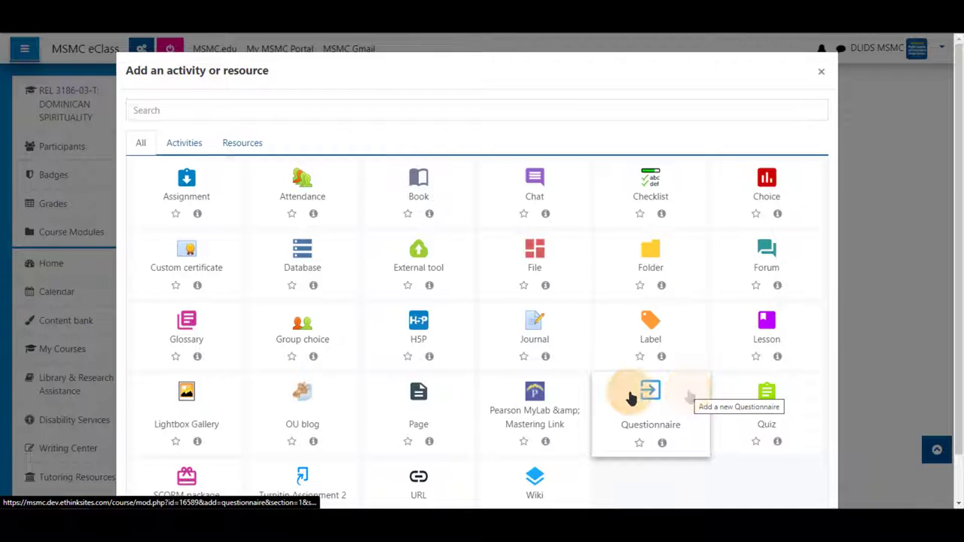
- Choose Group choice for Week 1 and name it 'Pick your group for this course/activity'
click(321, 328)
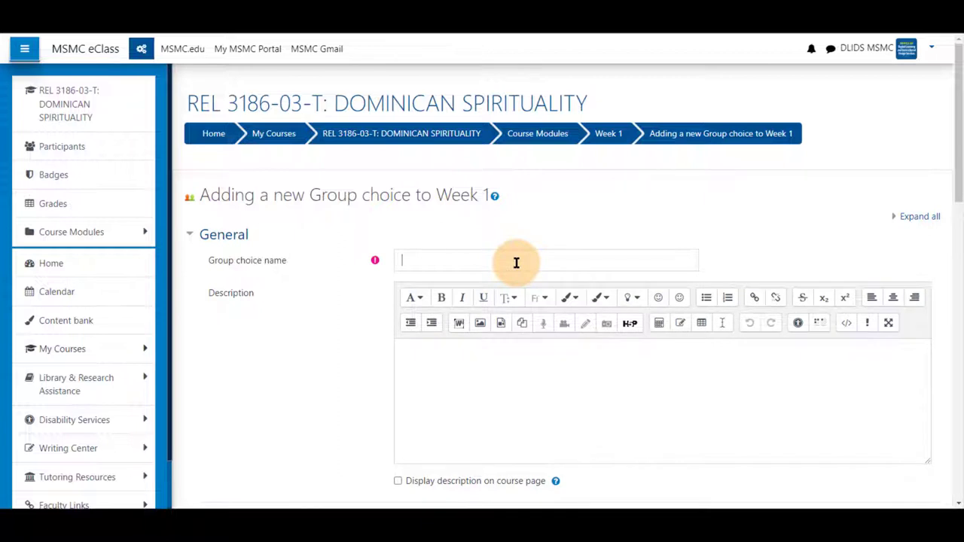
click(516, 263)
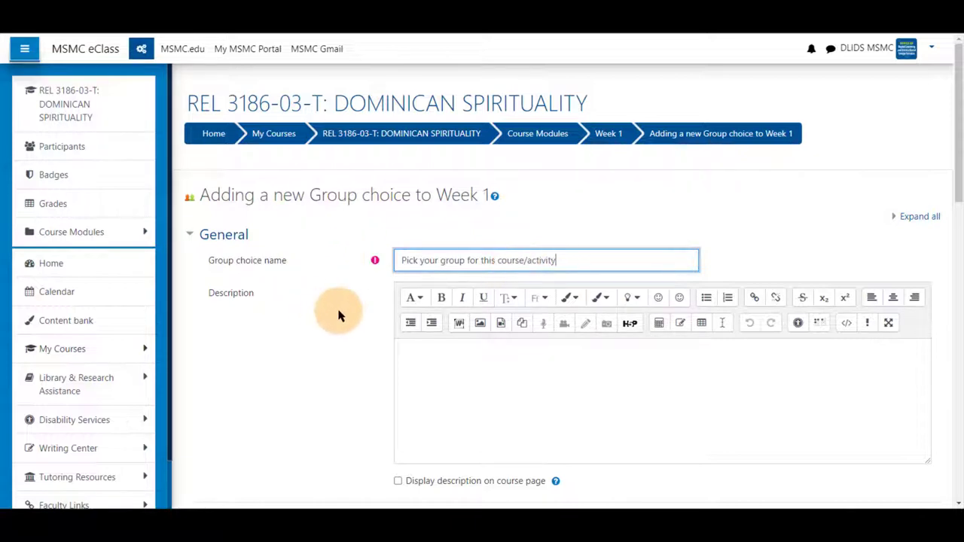
scroll(333, 311, down, 2)
- Enter 'Pick one group' as the Group choice description
click(532, 249)
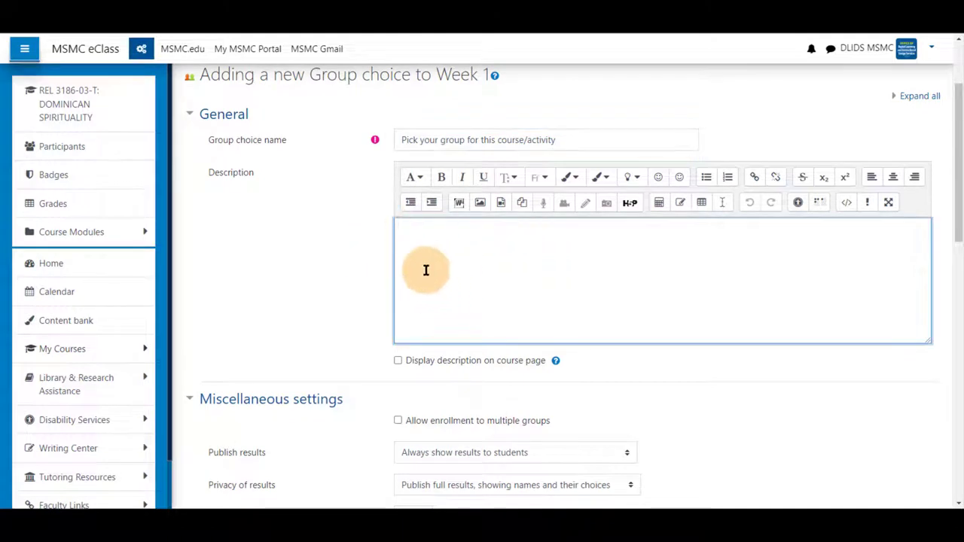
text(Pick one group)
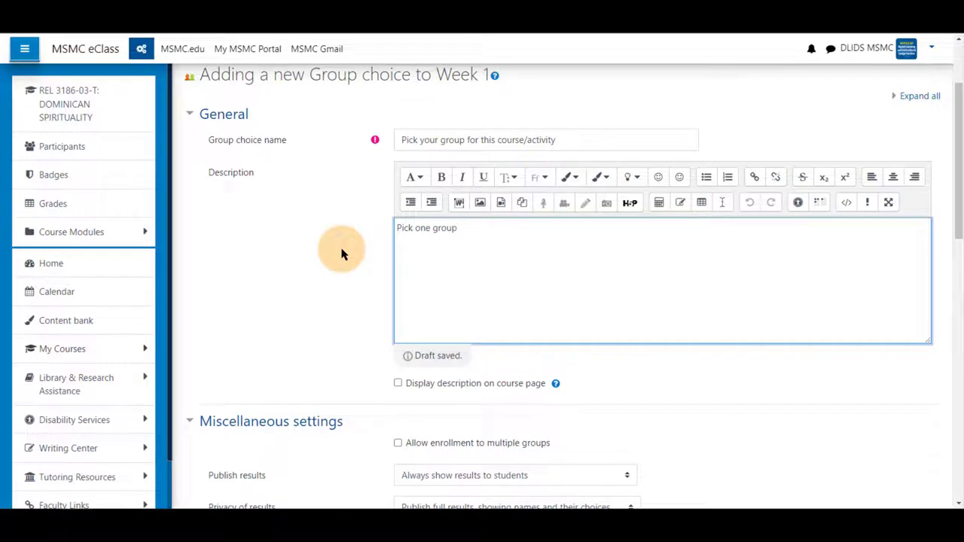
scroll(341, 254, down, 2)
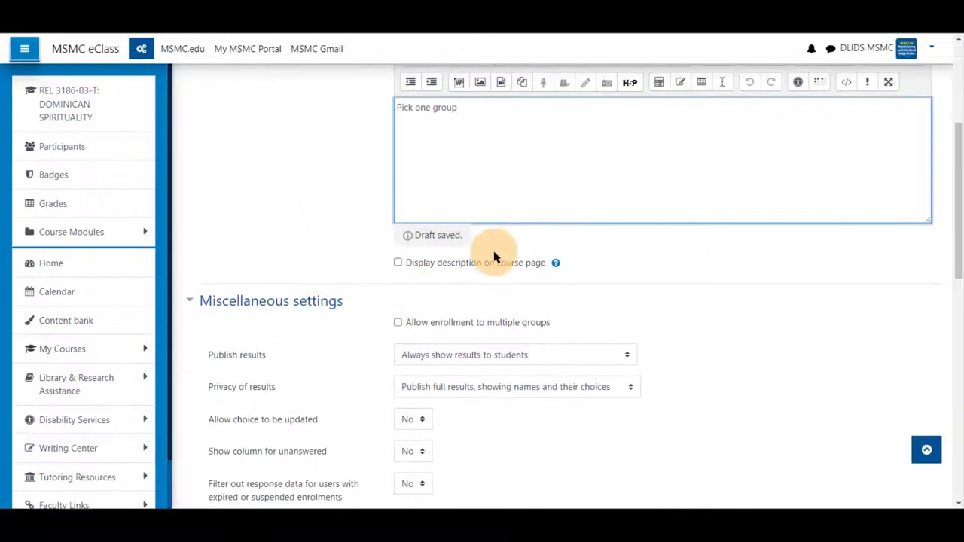
scroll(294, 258, down, 3)
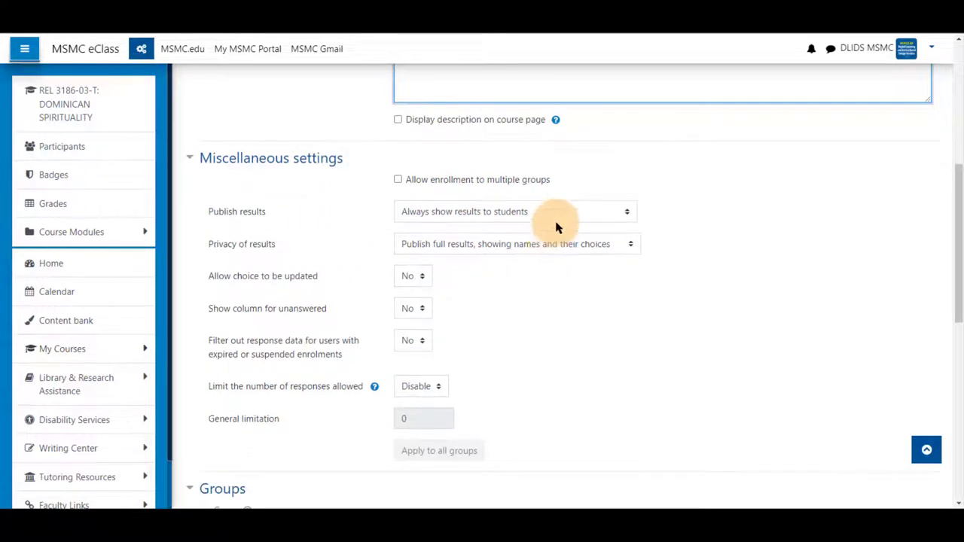
- Always show full, named results, disallow choice updates, and keep the unanswered column hidden
click(559, 217)
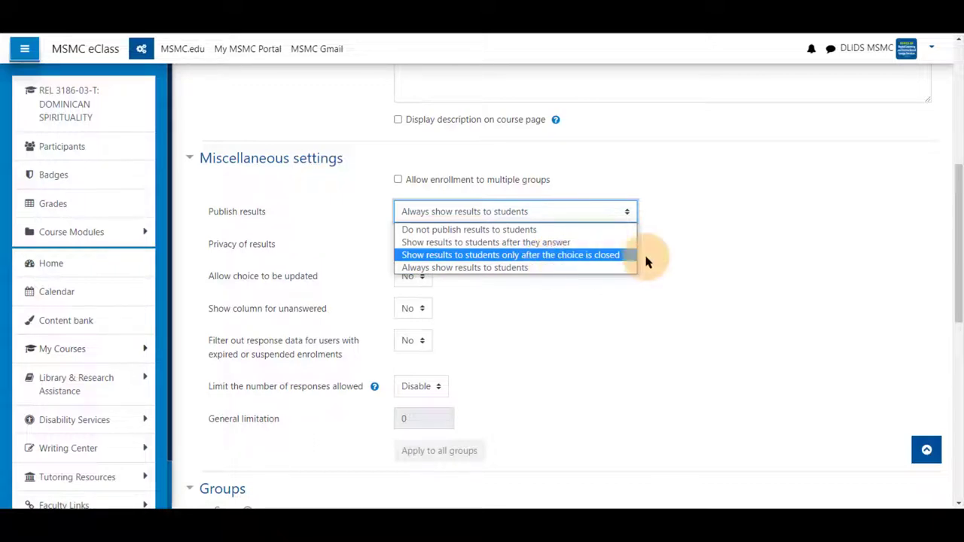
click(674, 256)
click(429, 249)
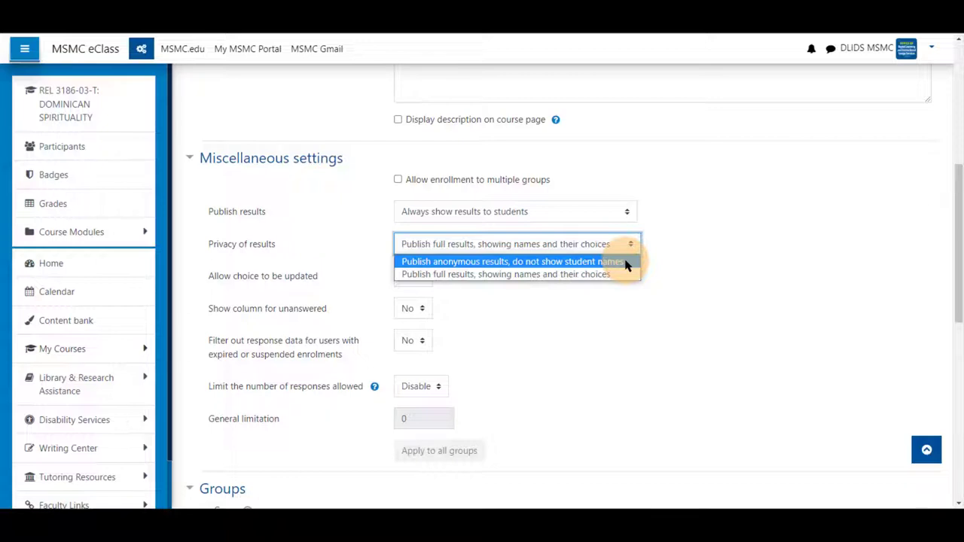
click(329, 280)
click(421, 278)
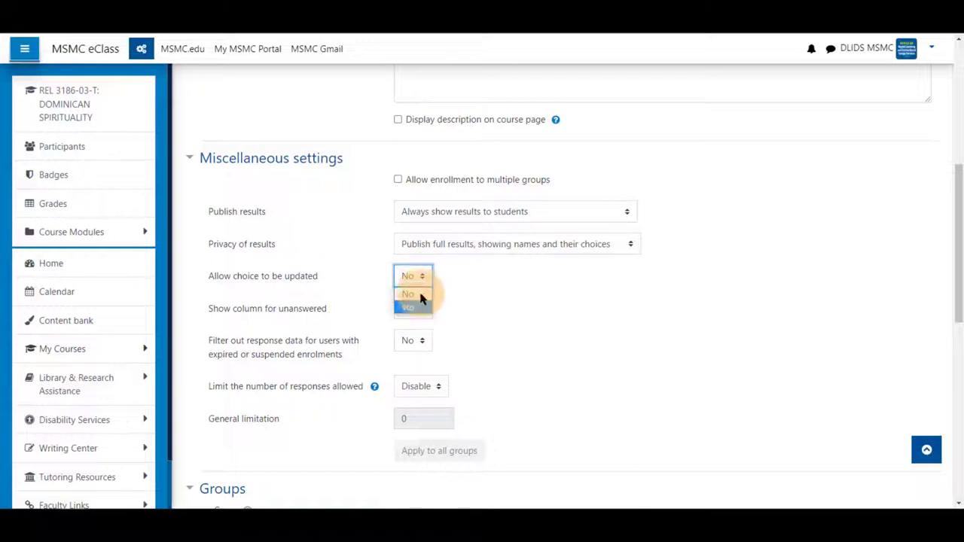
click(372, 300)
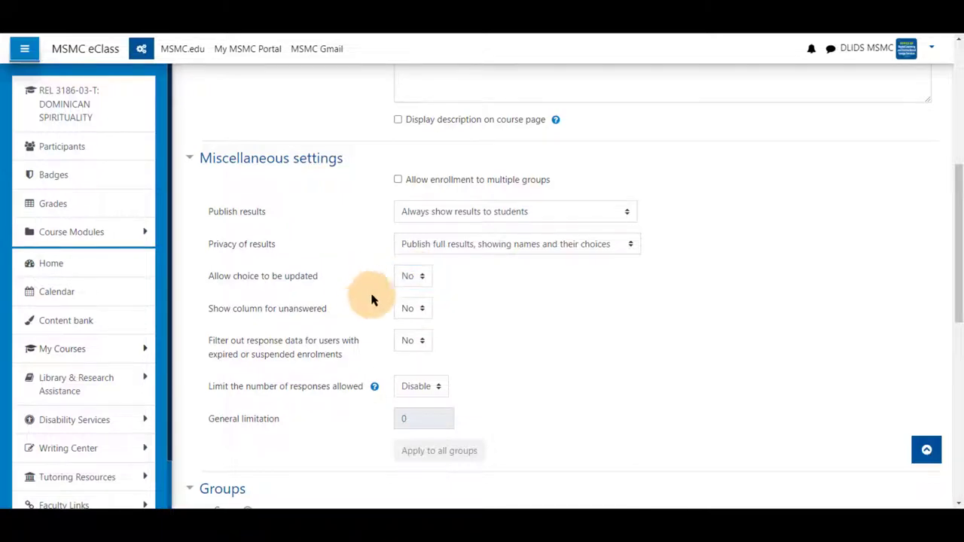
click(422, 308)
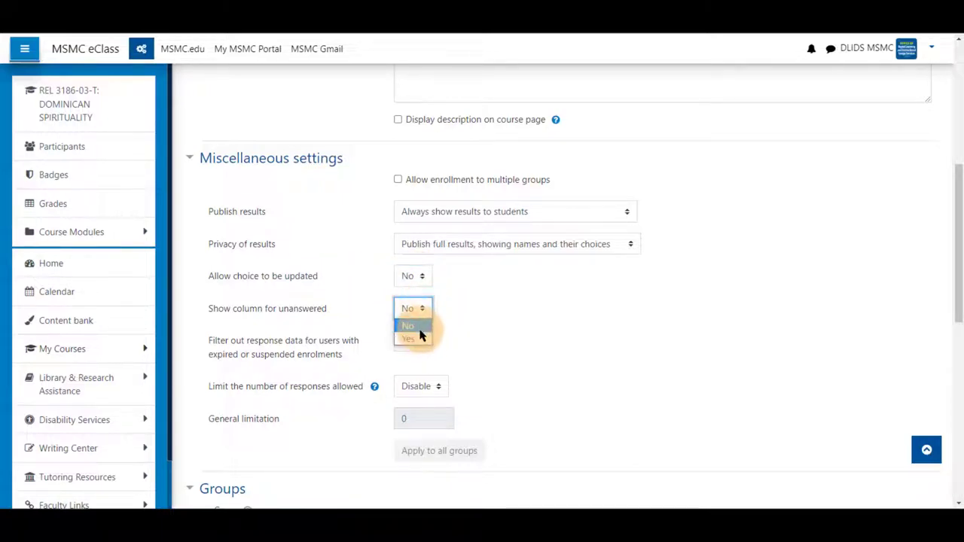
click(379, 311)
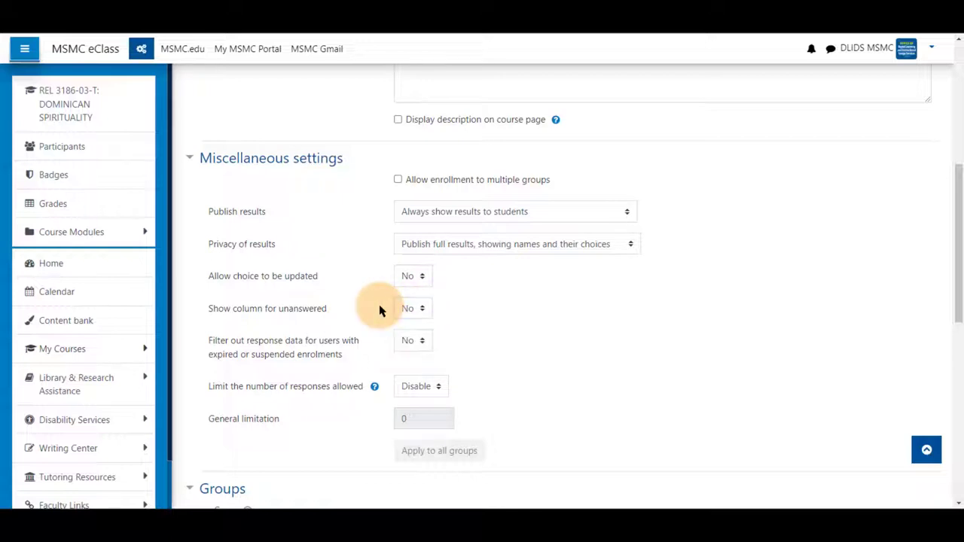
scroll(463, 307, down, 2)
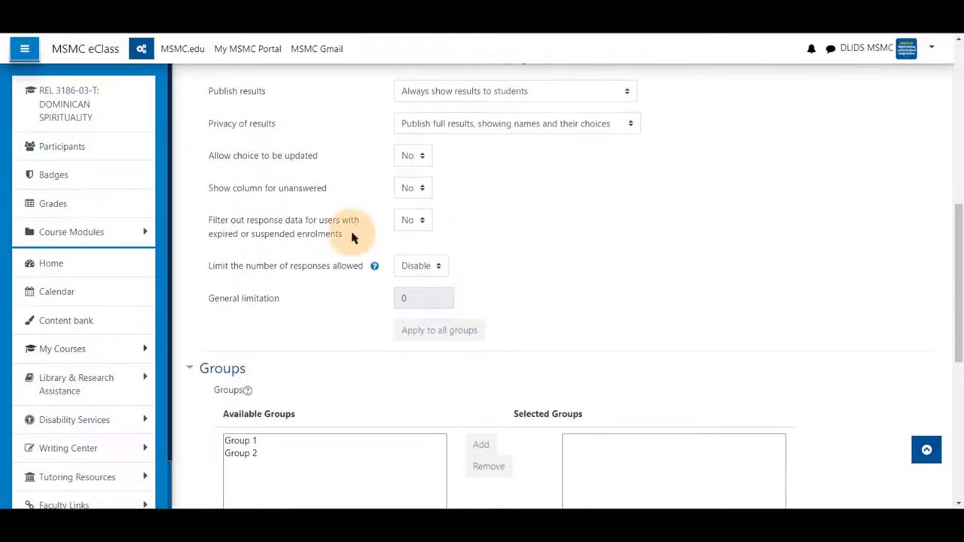
- Filter out expired or suspended enrolments' responses and enable response limits at 1 per option
click(419, 226)
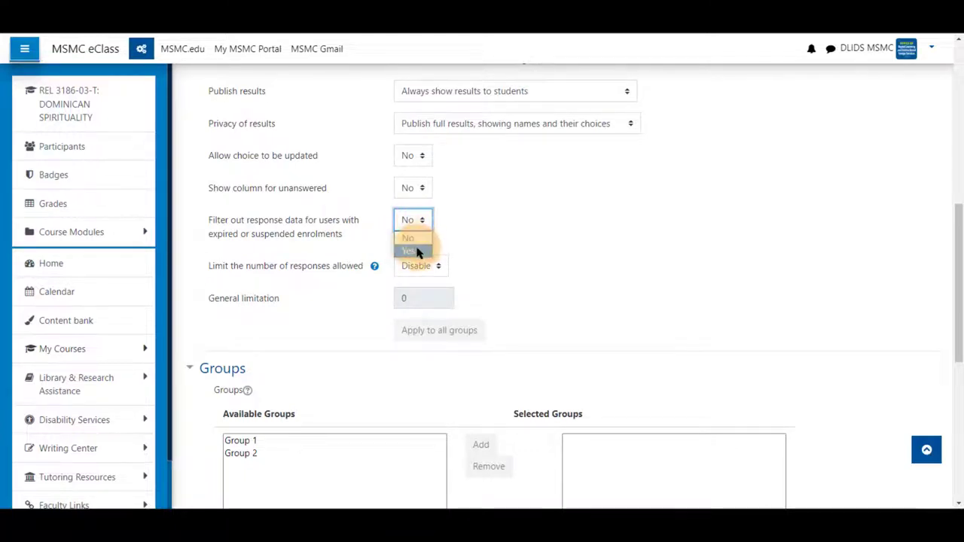
click(408, 250)
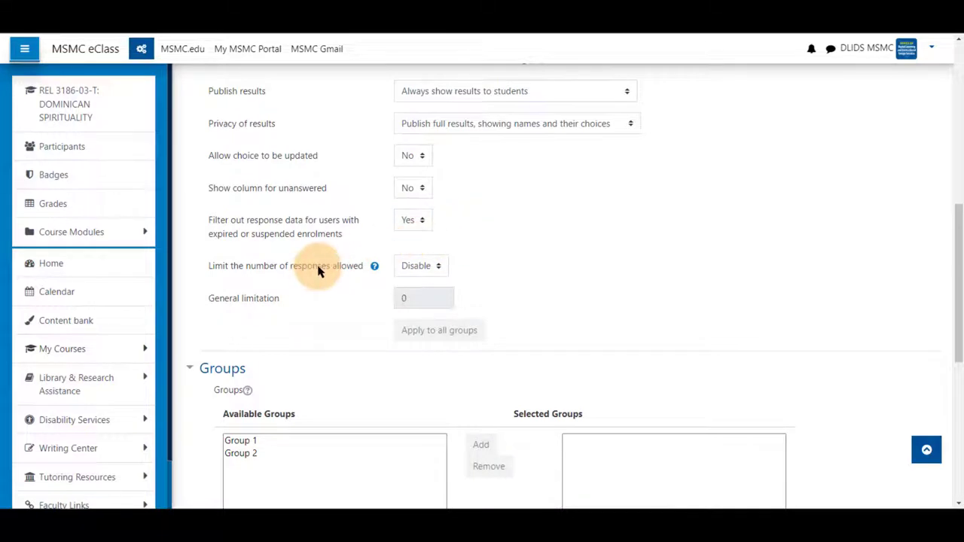
click(439, 268)
click(436, 296)
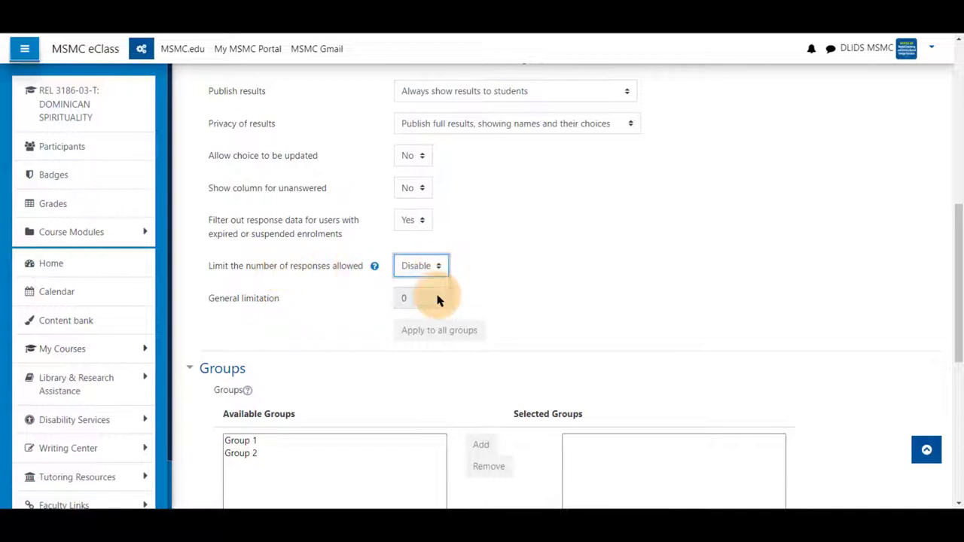
double_click(427, 298)
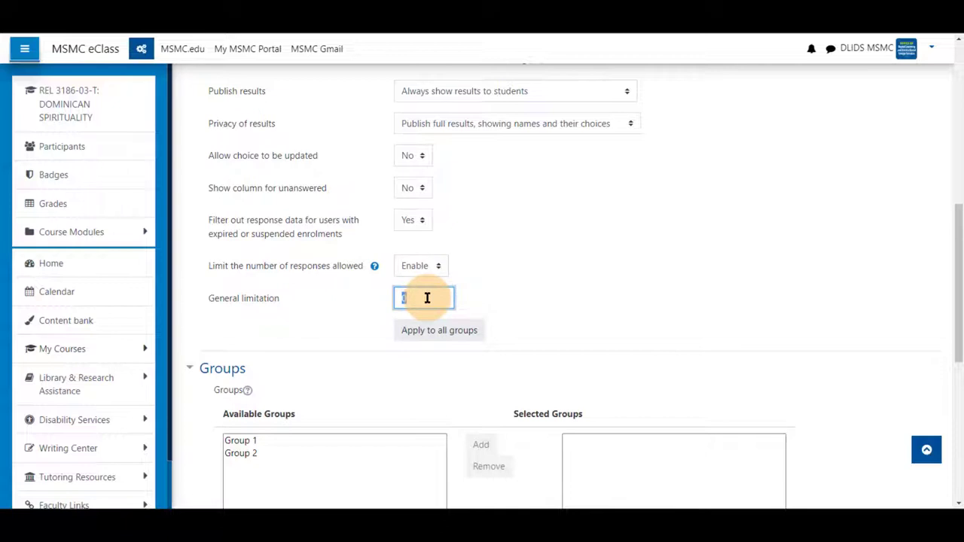
click(374, 270)
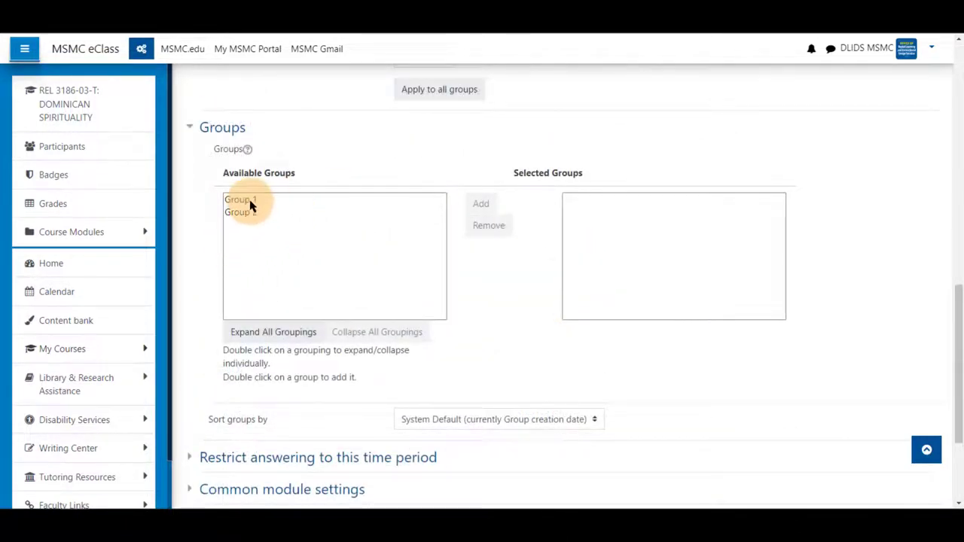
- Add Group 1 and Group 2 from Available Groups to the choice
click(247, 201)
shift+click(248, 212)
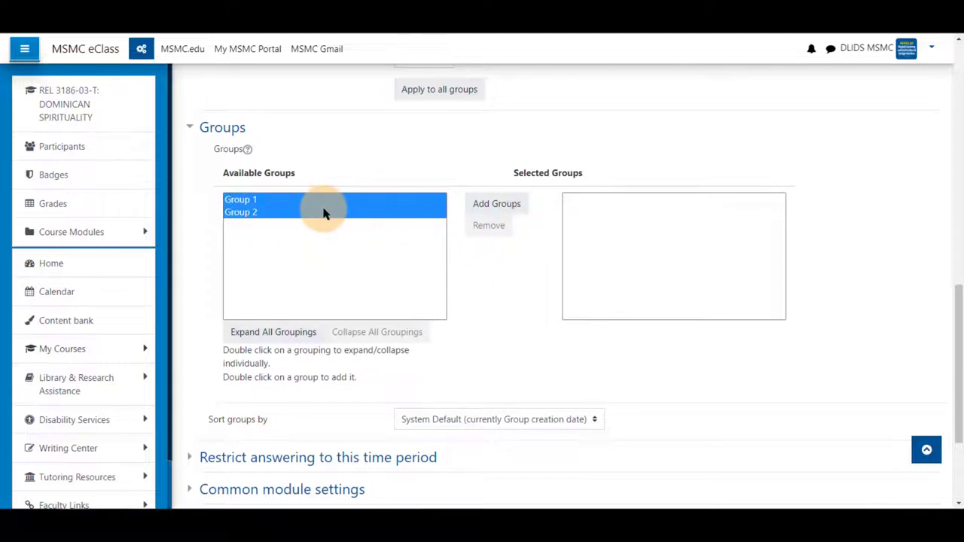
click(491, 210)
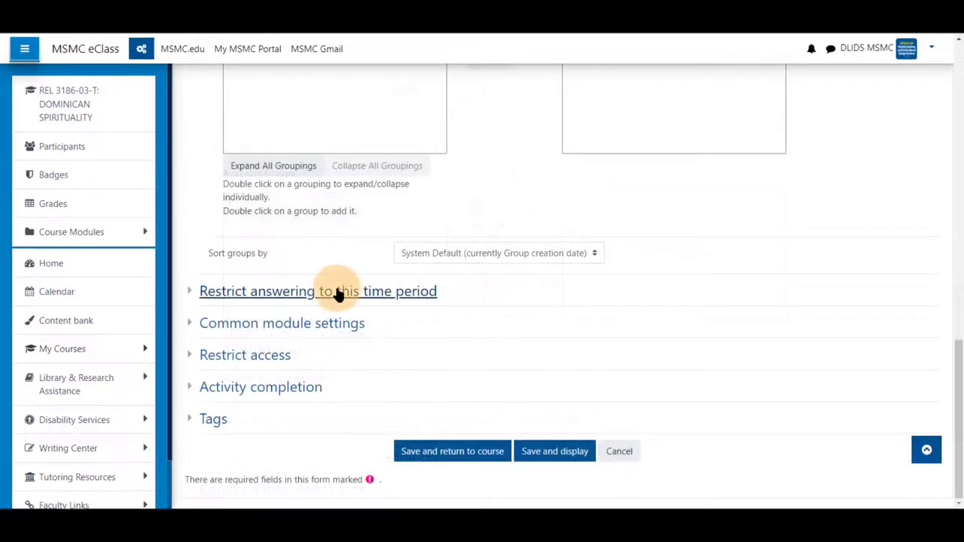
- Restrict answering to 17 May 2022 15:33 through 25 May 2022 15:33
click(335, 293)
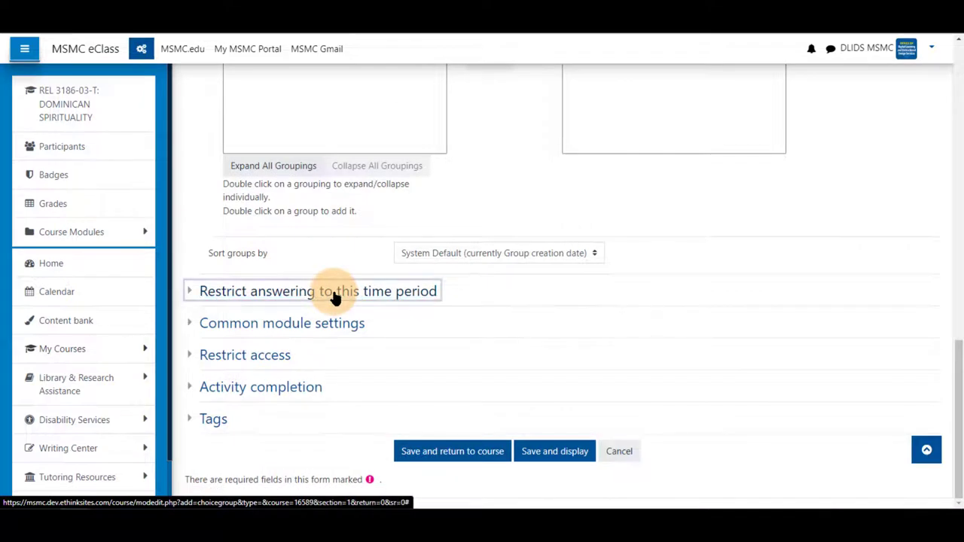
scroll(302, 288, down, 1)
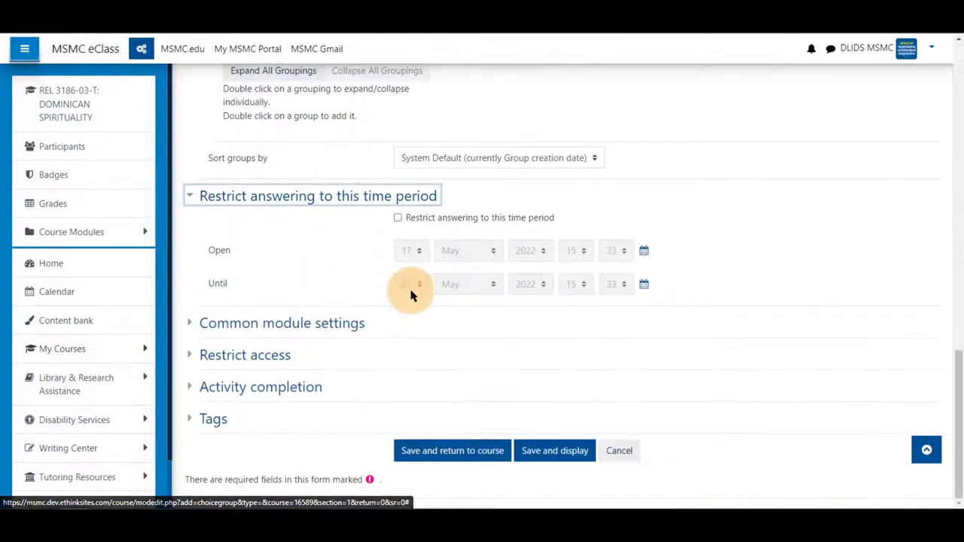
click(486, 220)
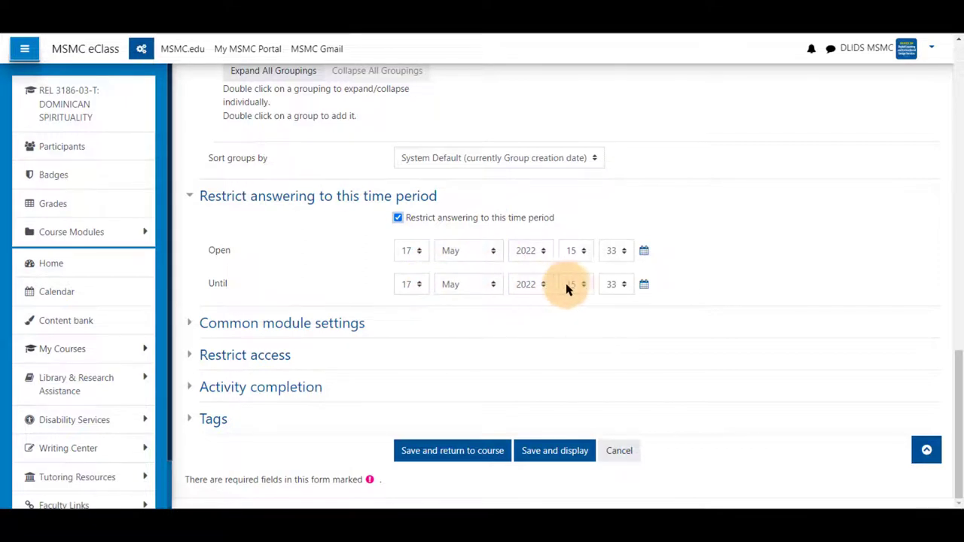
click(420, 287)
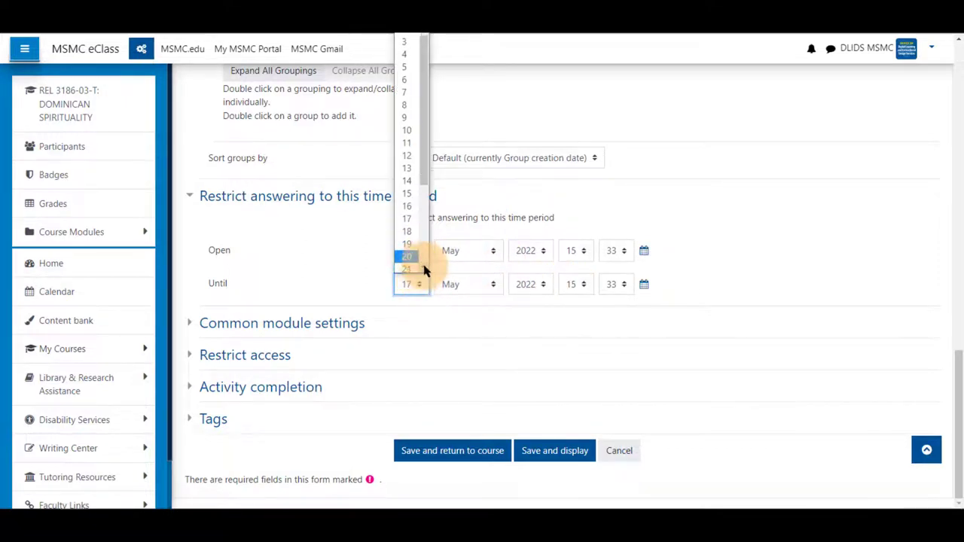
scroll(409, 258, down, 2)
click(409, 254)
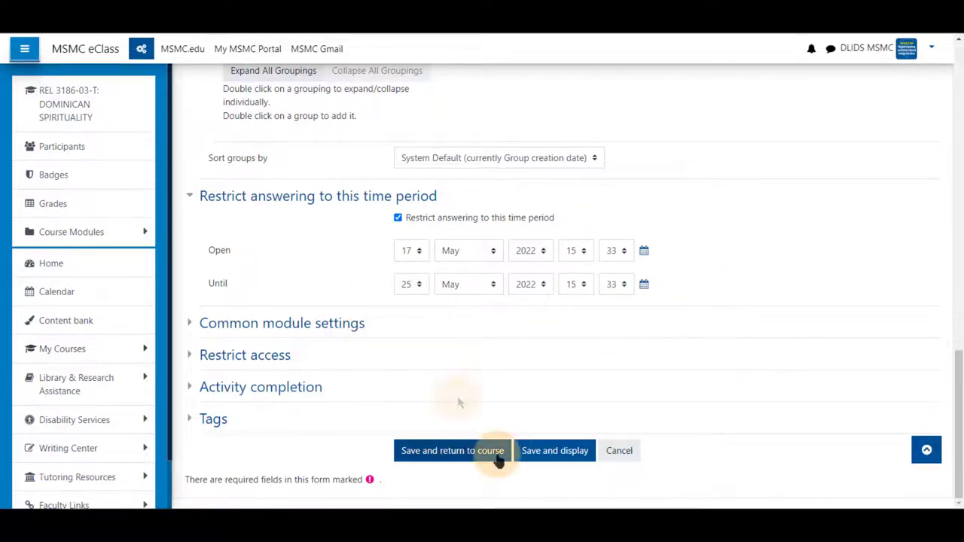
- Save the Group choice and open 'Pick your group for this course/activity' from Week 1
click(496, 458)
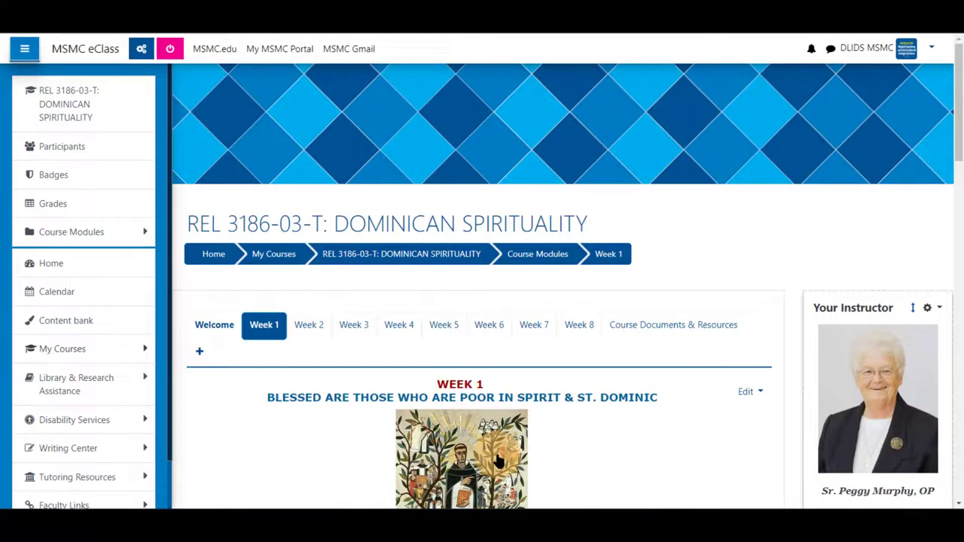
scroll(497, 458, down, 4)
scroll(495, 461, down, 13)
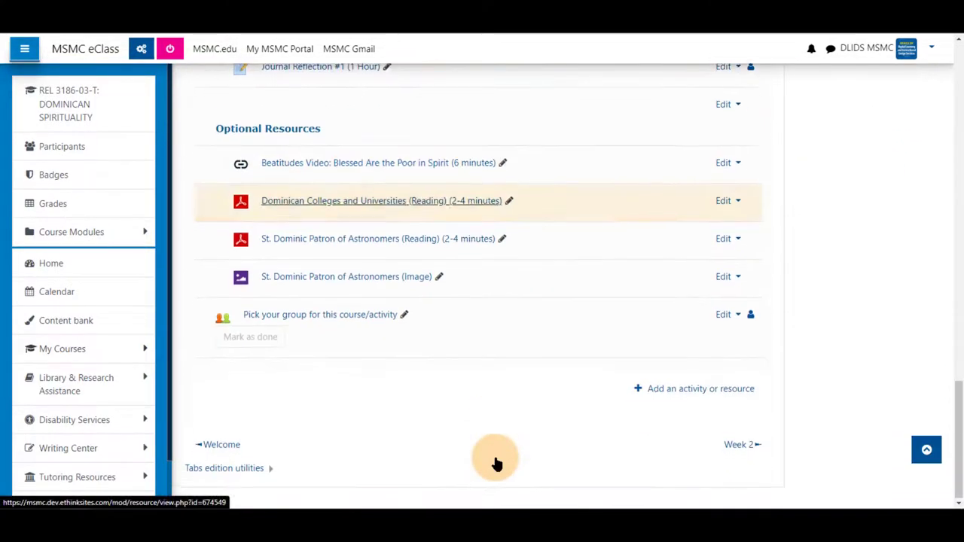
click(322, 315)
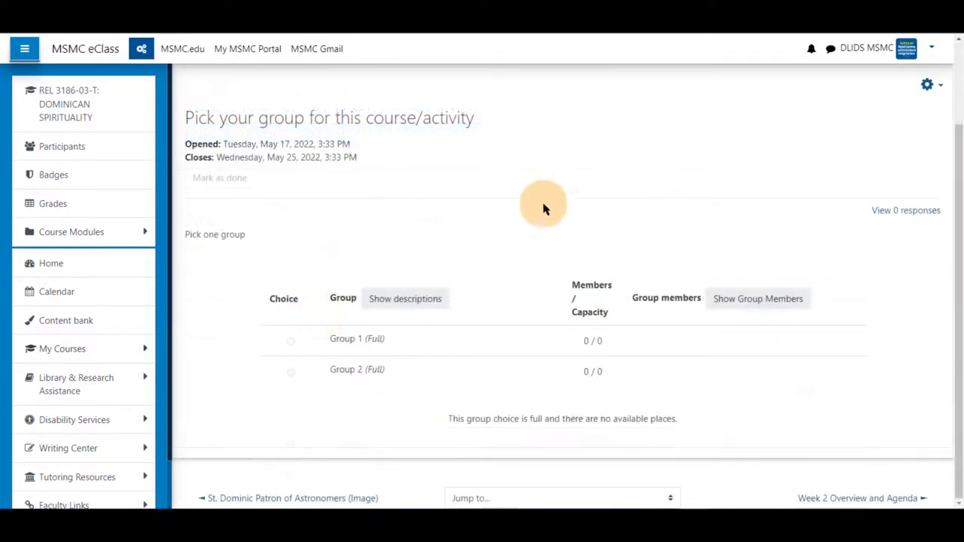